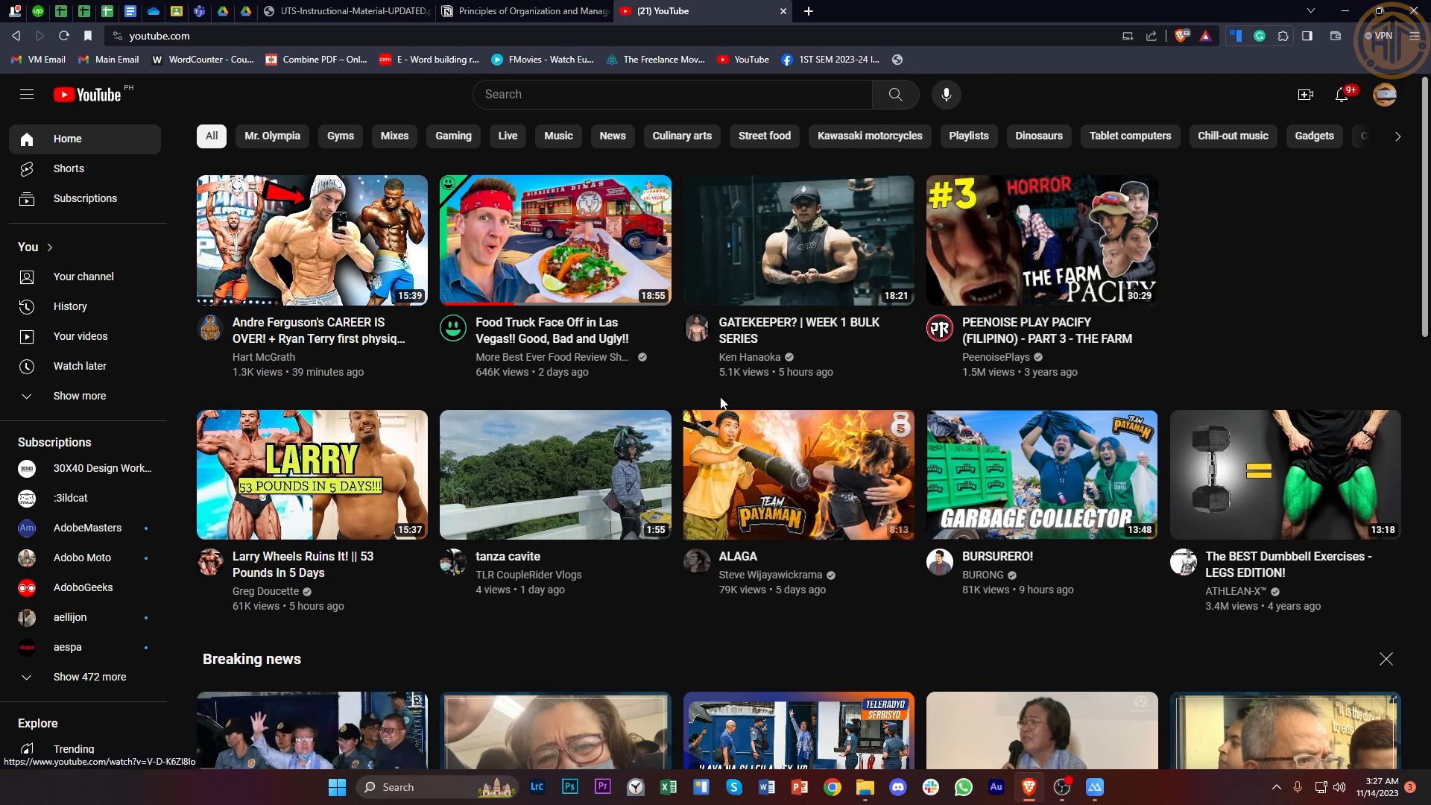
- Reach the Channel content list via Create > Upload video, then dismiss the upload dialog
click(1306, 95)
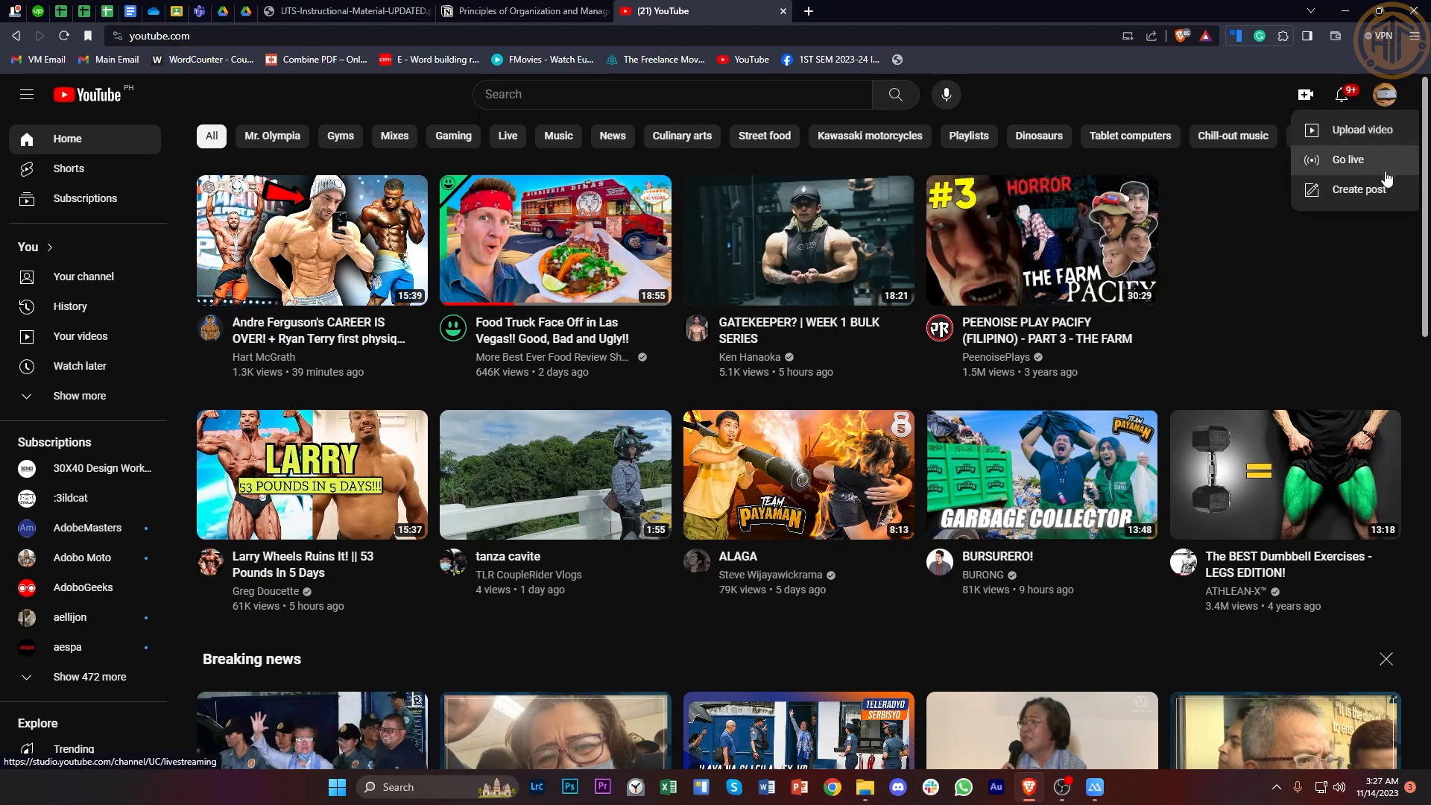
click(1377, 132)
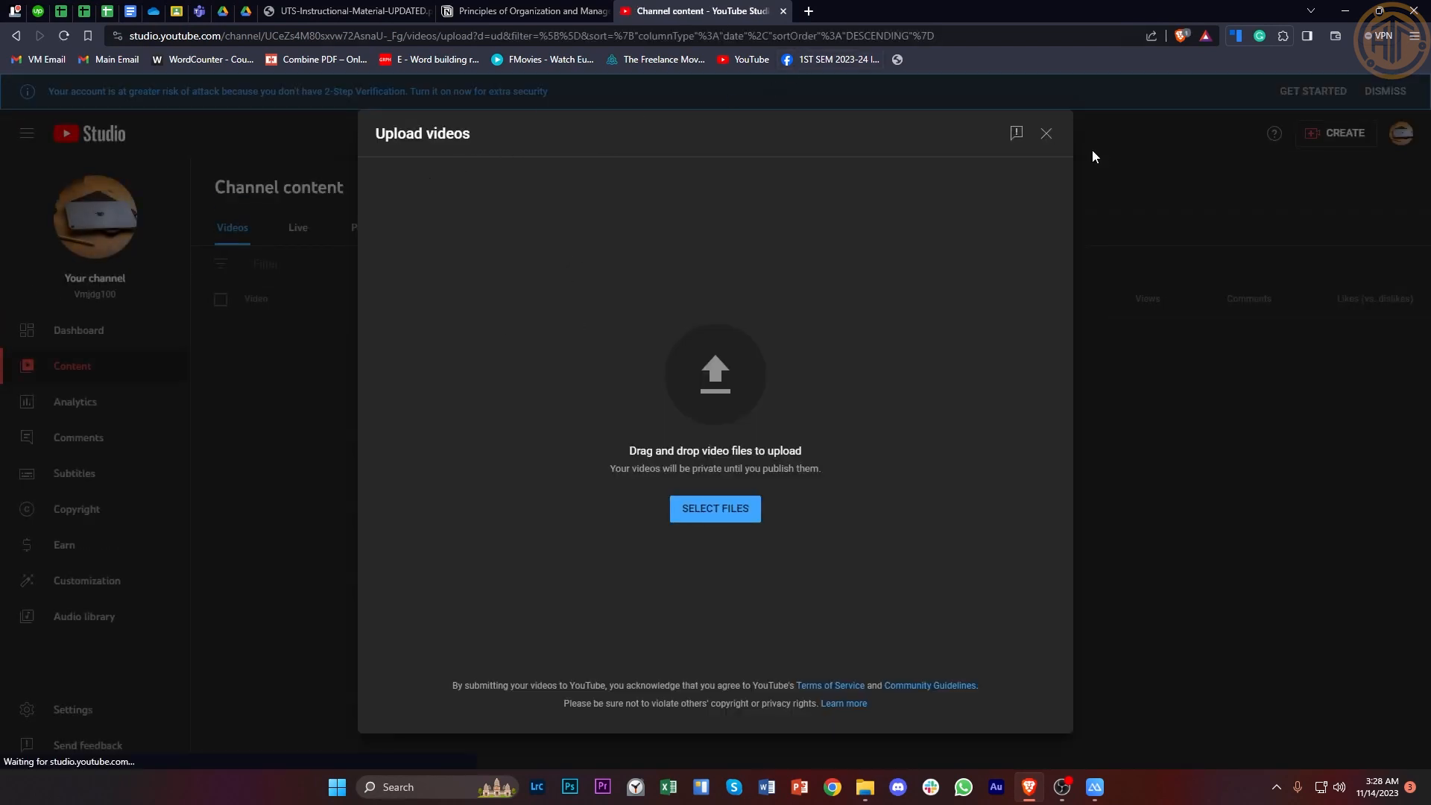
click(1047, 132)
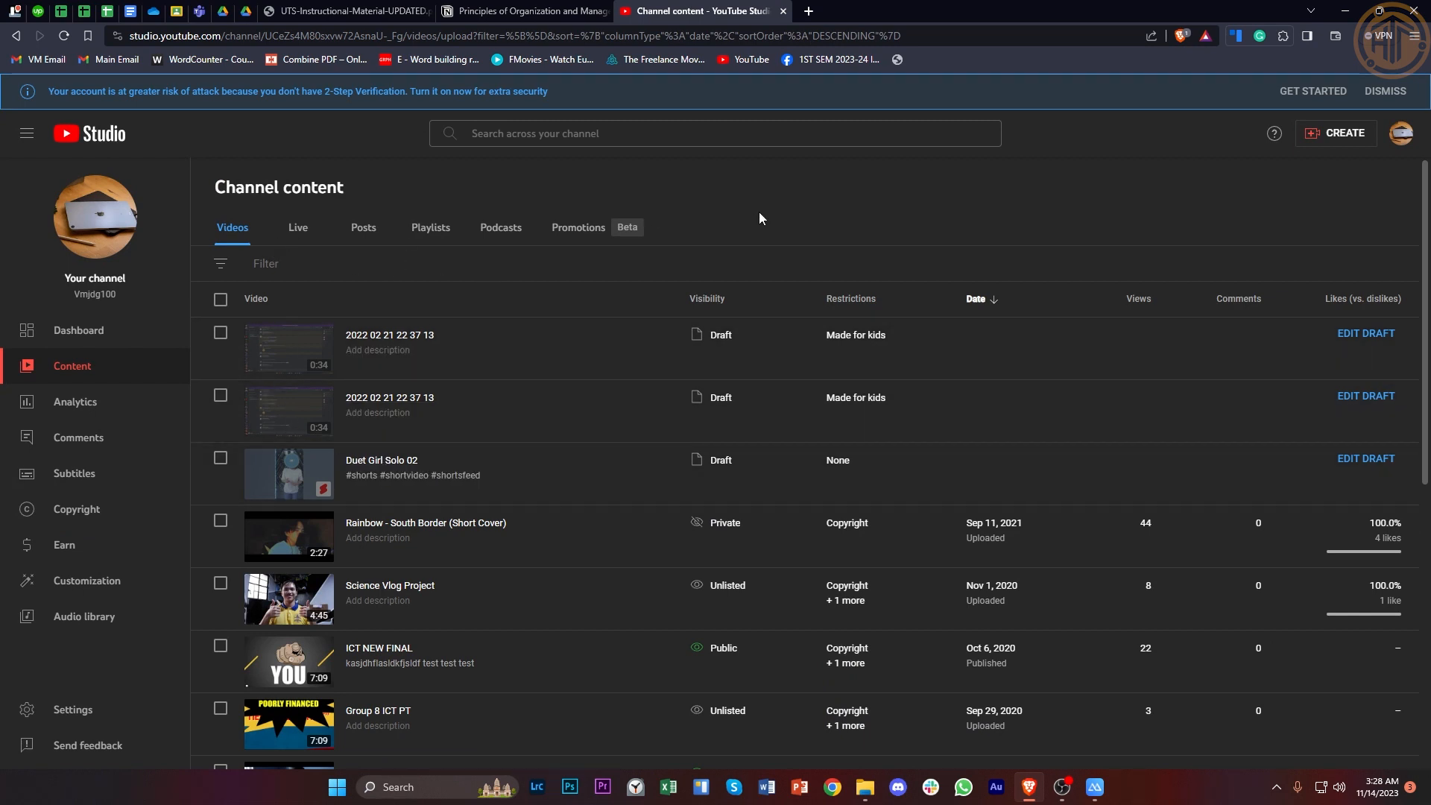
- Upload Duet_Girl_Solo_02 from the Videos folder by dragging it onto the upload dialog
click(1308, 134)
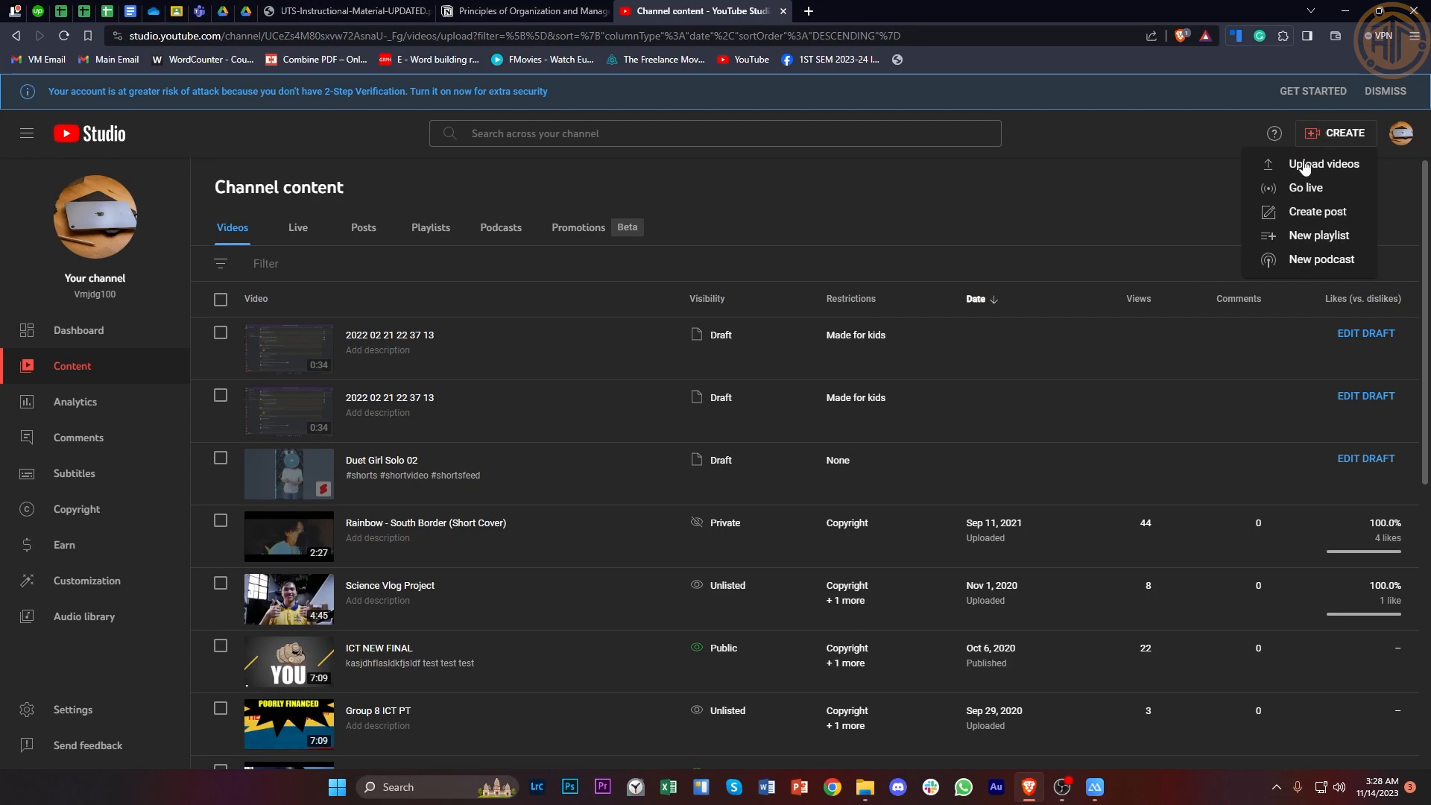
click(1316, 169)
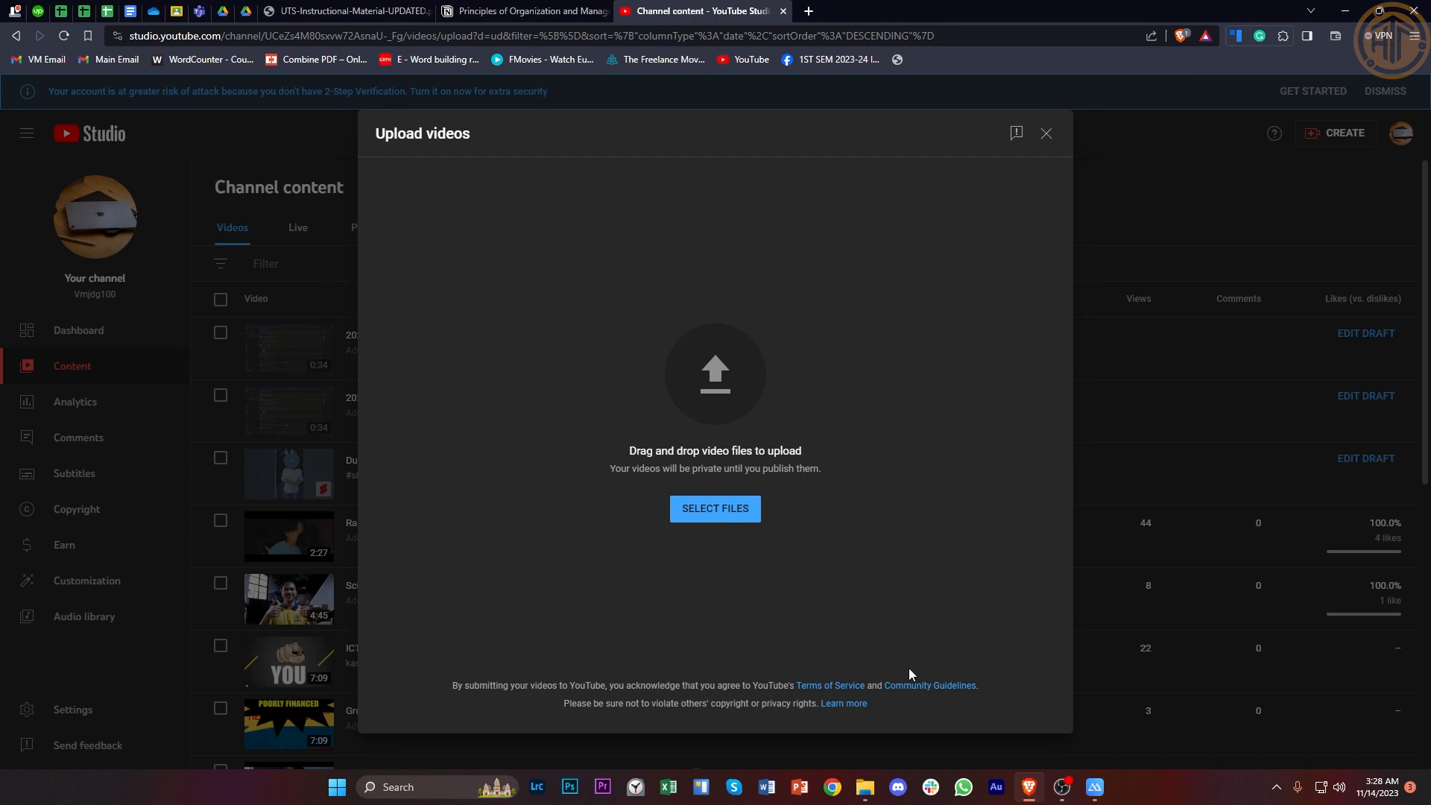
click(866, 787)
drag(731, 114, 862, 114)
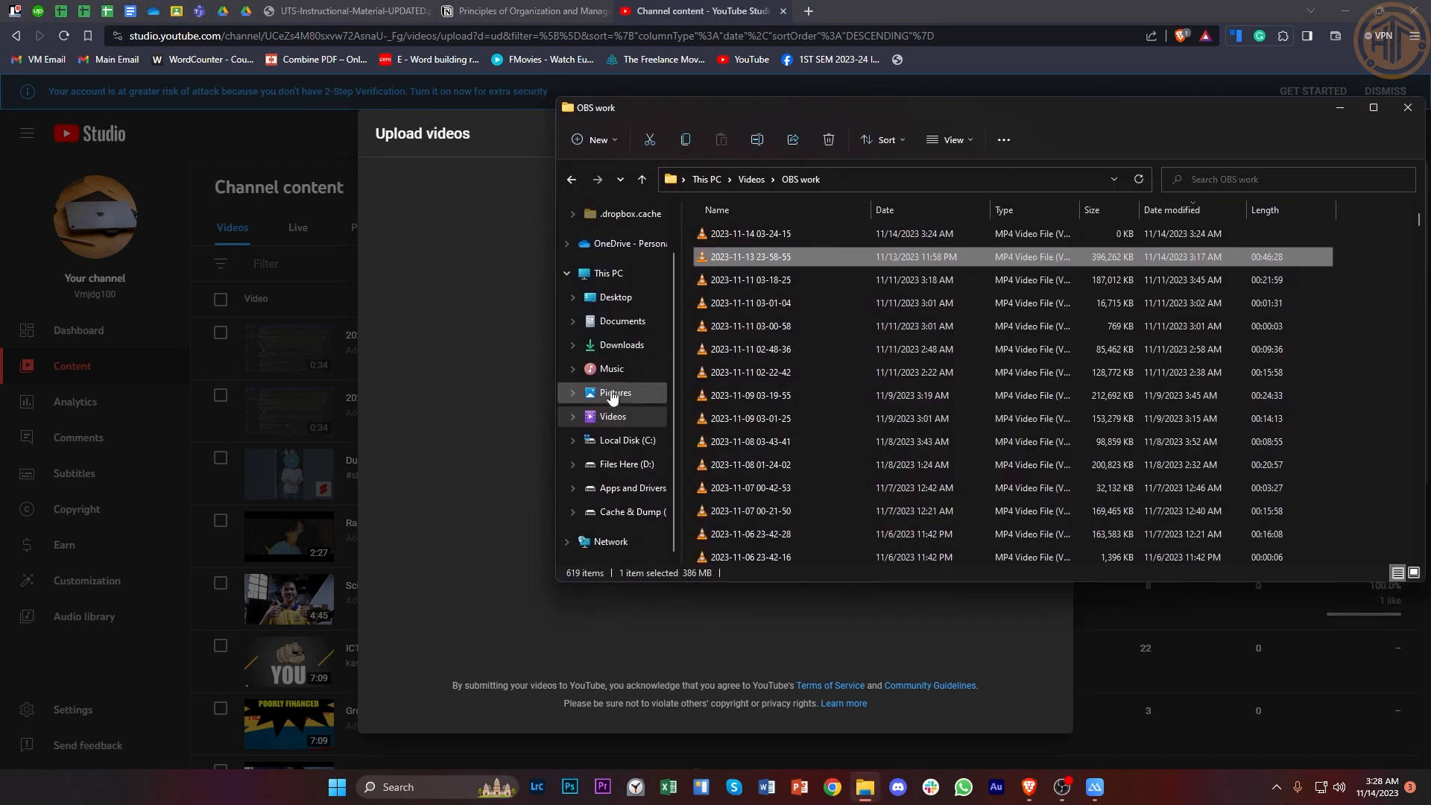
click(612, 416)
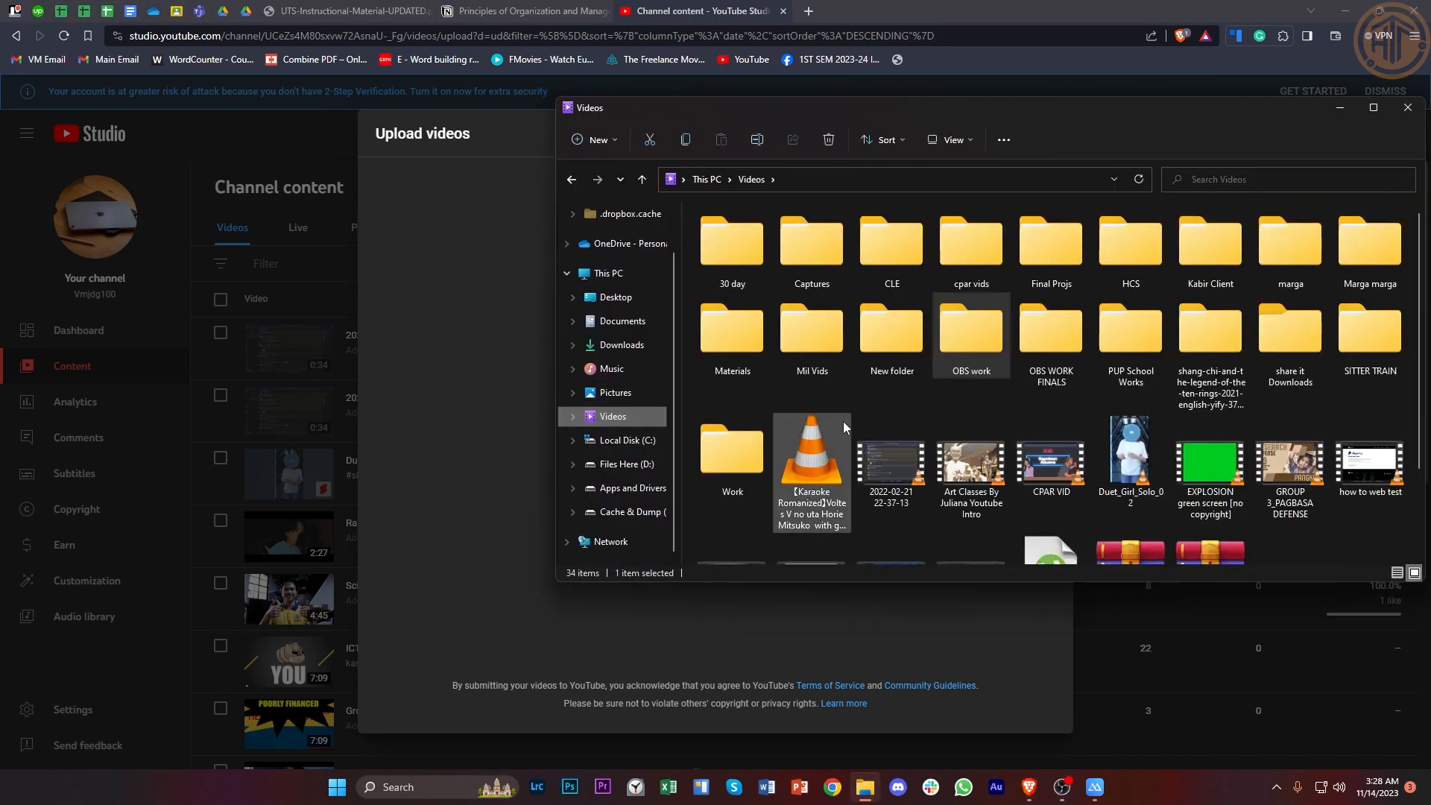
drag(1130, 458, 506, 389)
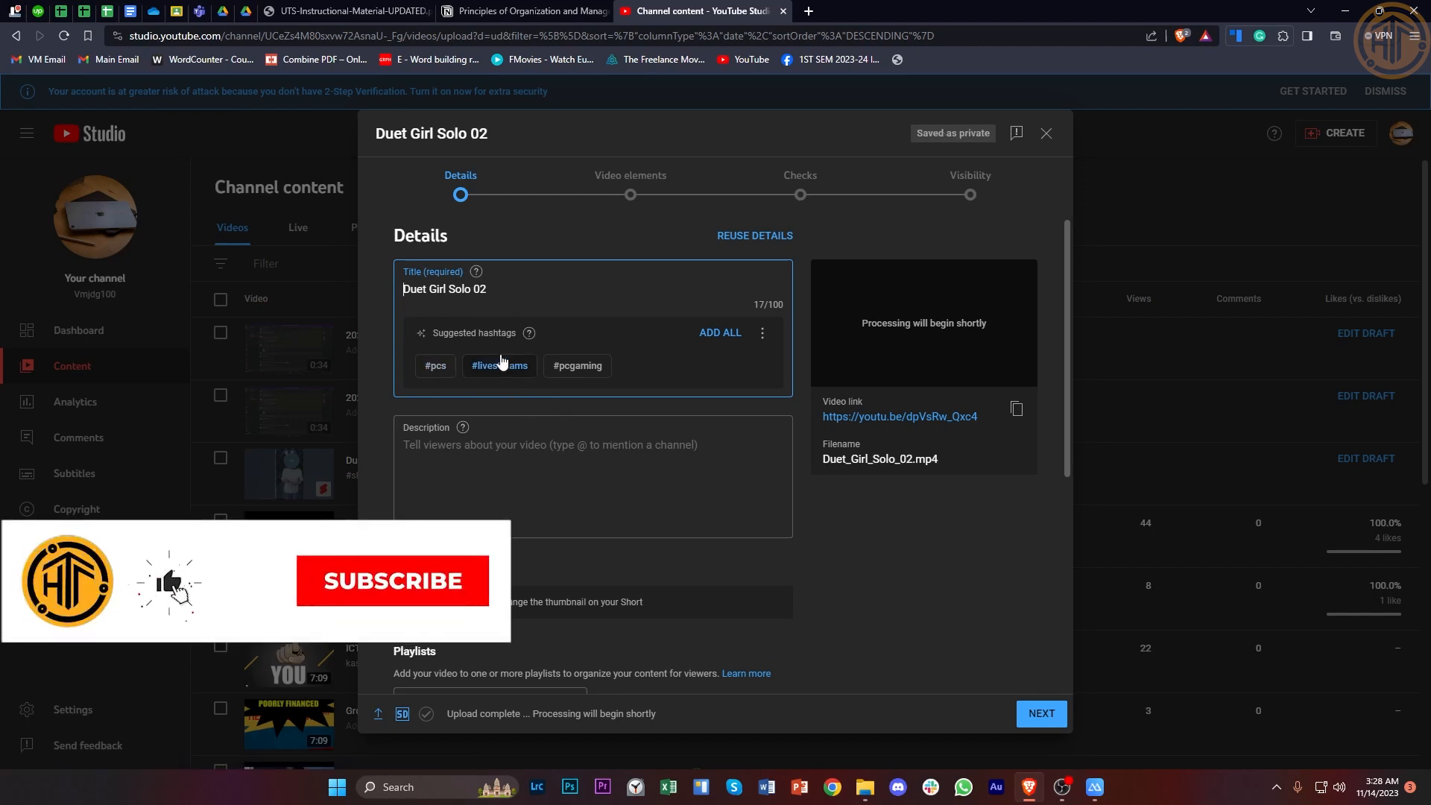
- Add all suggested hashtags (#pcs #livestreams #pcgaming), mark audience 'No, it's not made for kids' and reveal more settings
click(720, 332)
click(767, 460)
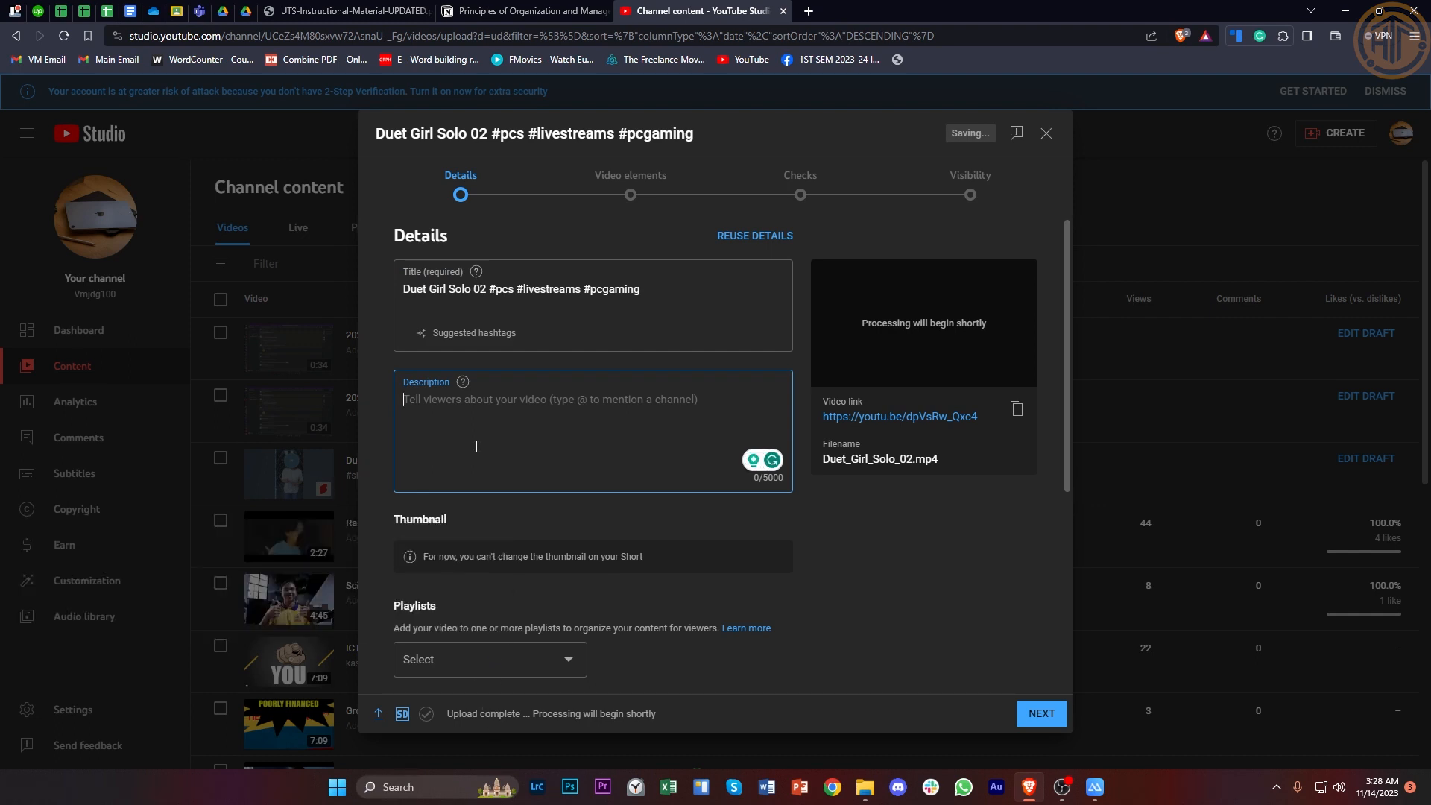
scroll(476, 447, down, 2)
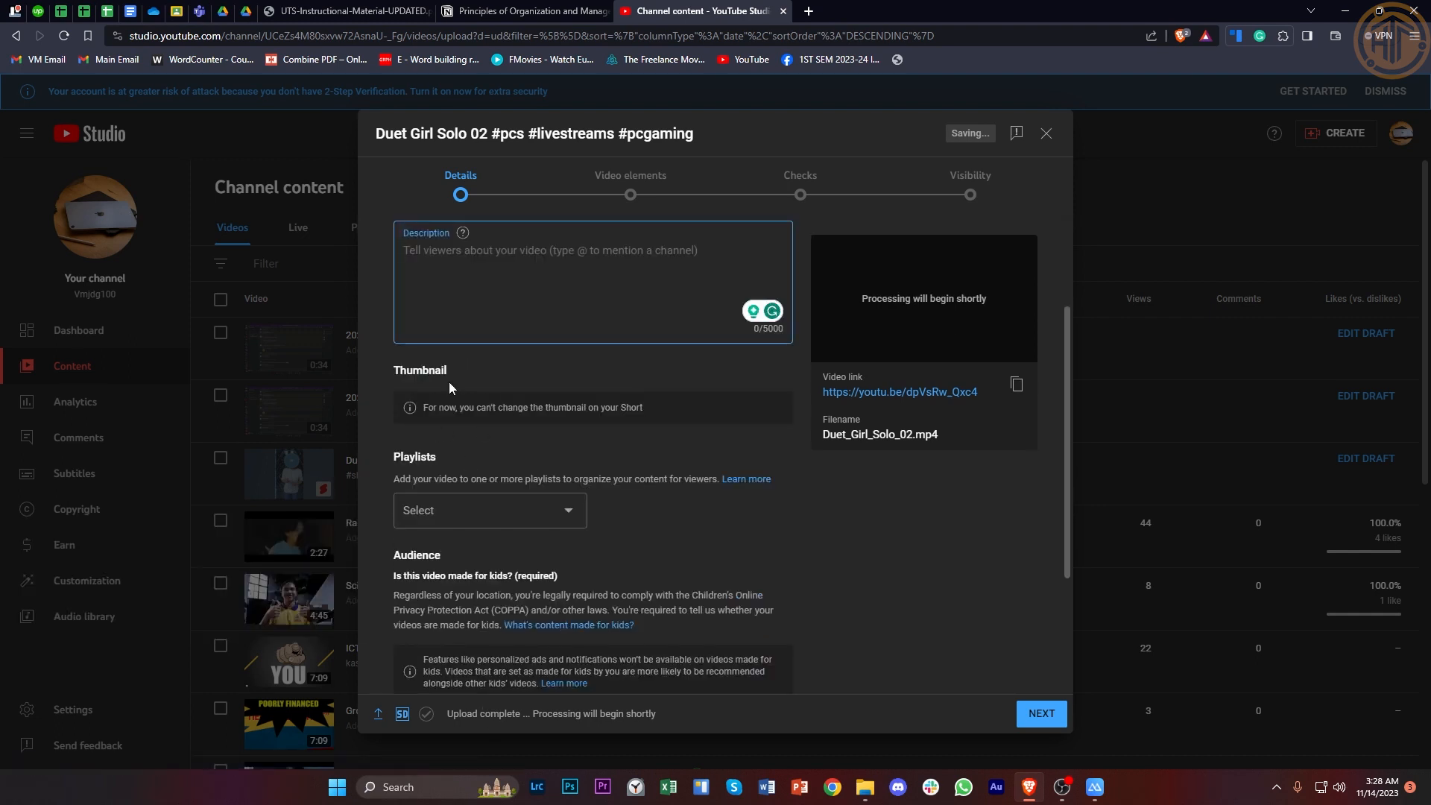
scroll(454, 386, down, 2)
scroll(447, 385, down, 2)
scroll(440, 389, down, 1)
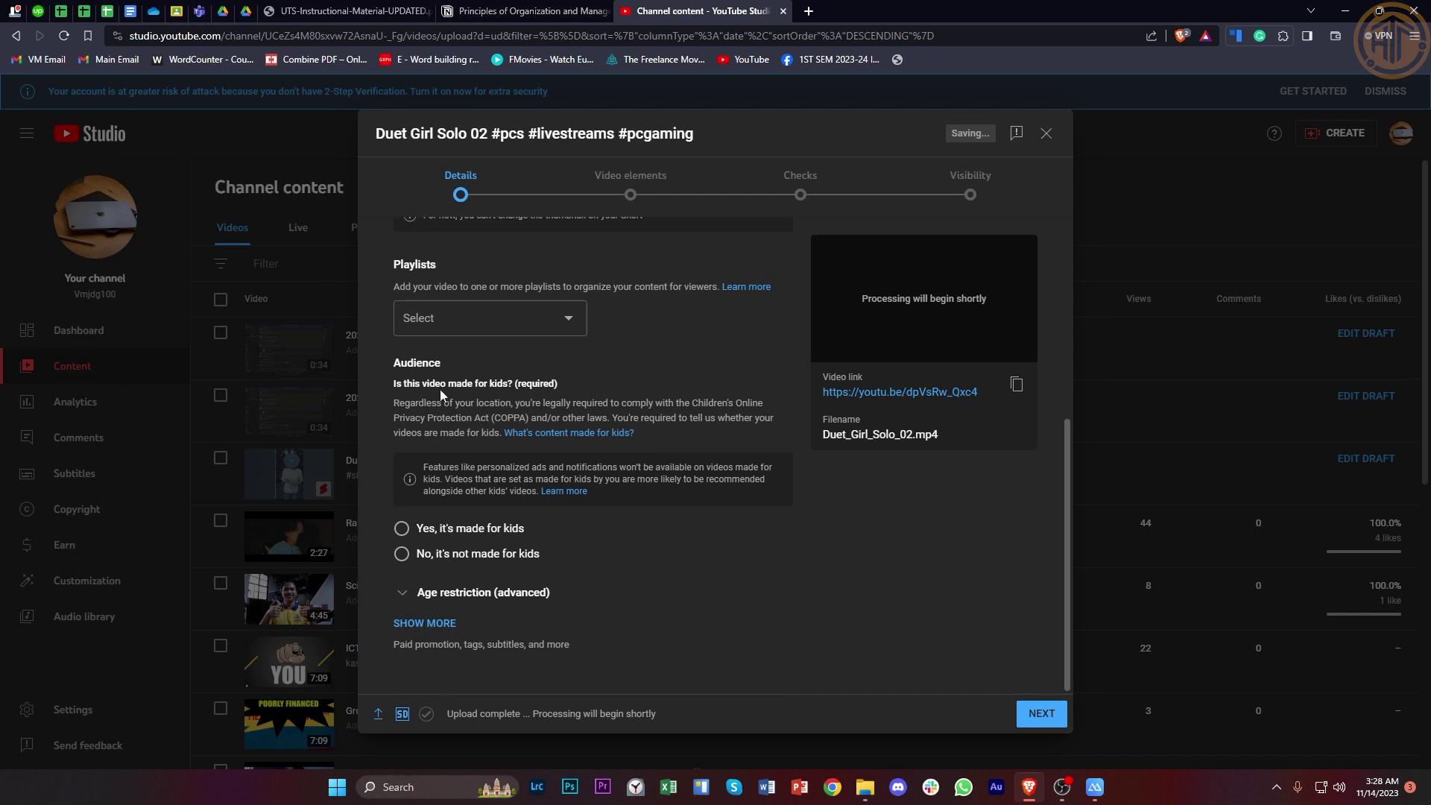
click(403, 553)
click(425, 623)
scroll(559, 550, down, 2)
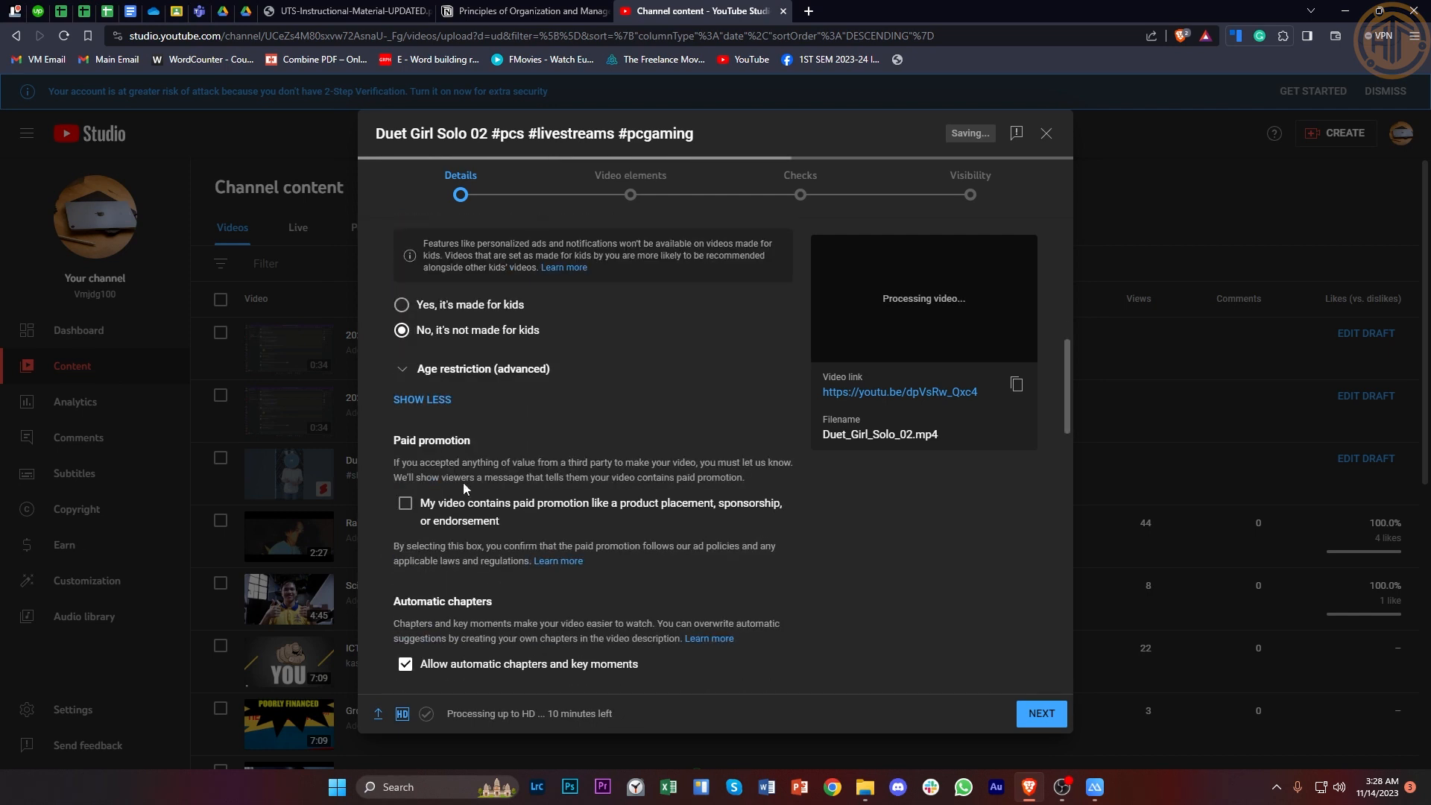
scroll(399, 415, down, 2)
scroll(448, 486, down, 2)
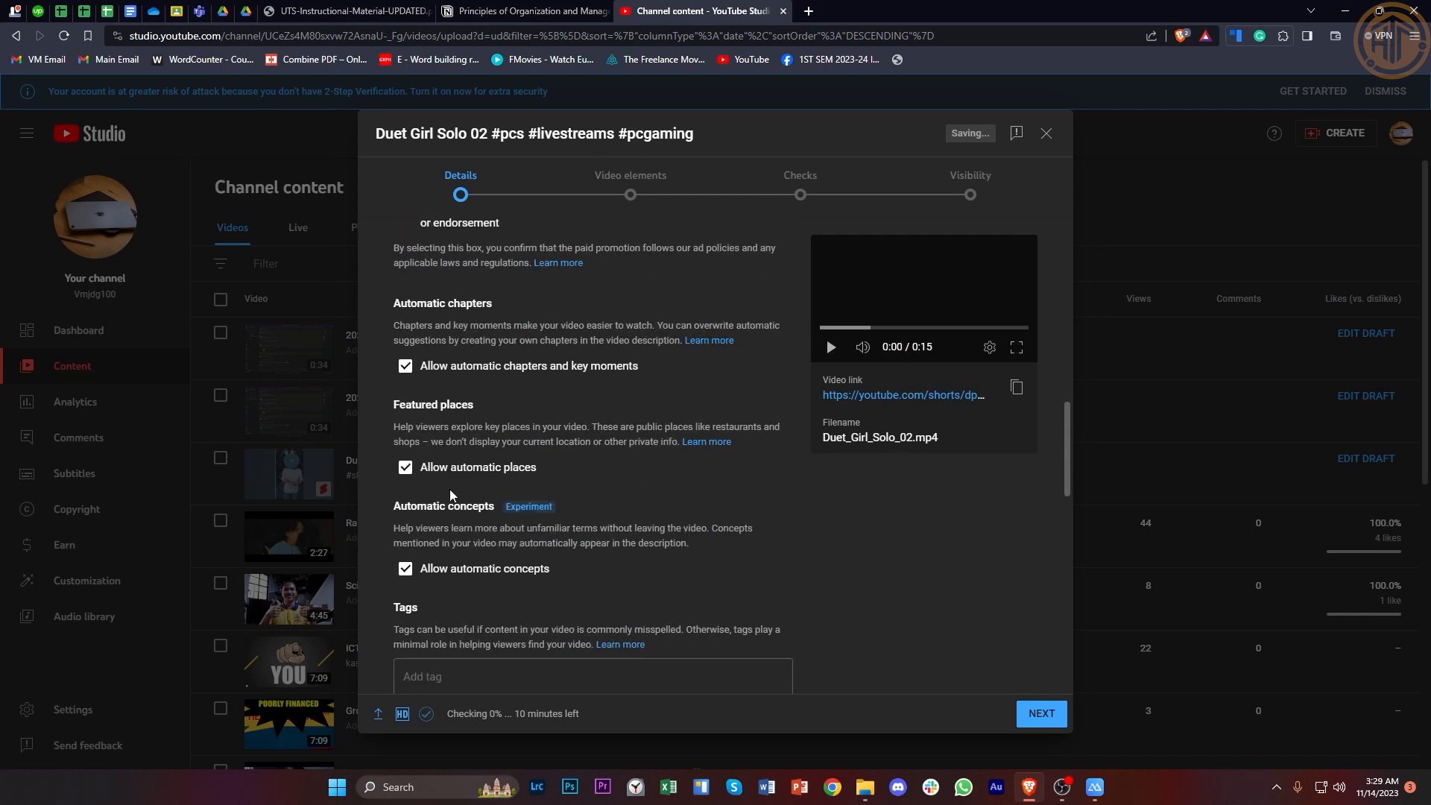
scroll(422, 501, down, 2)
scroll(477, 459, down, 2)
scroll(502, 456, down, 2)
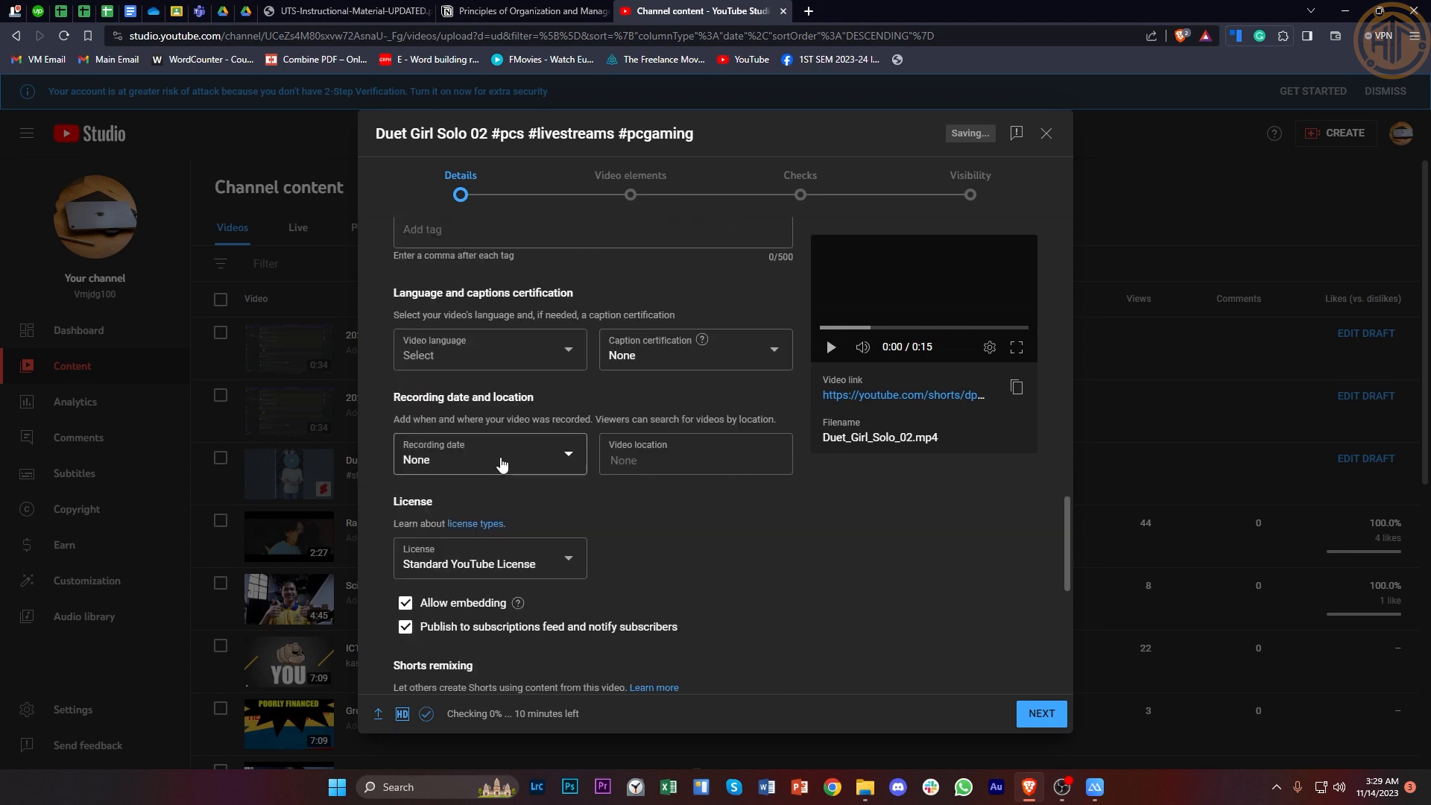
scroll(497, 464, down, 2)
scroll(495, 468, down, 3)
scroll(487, 437, down, 3)
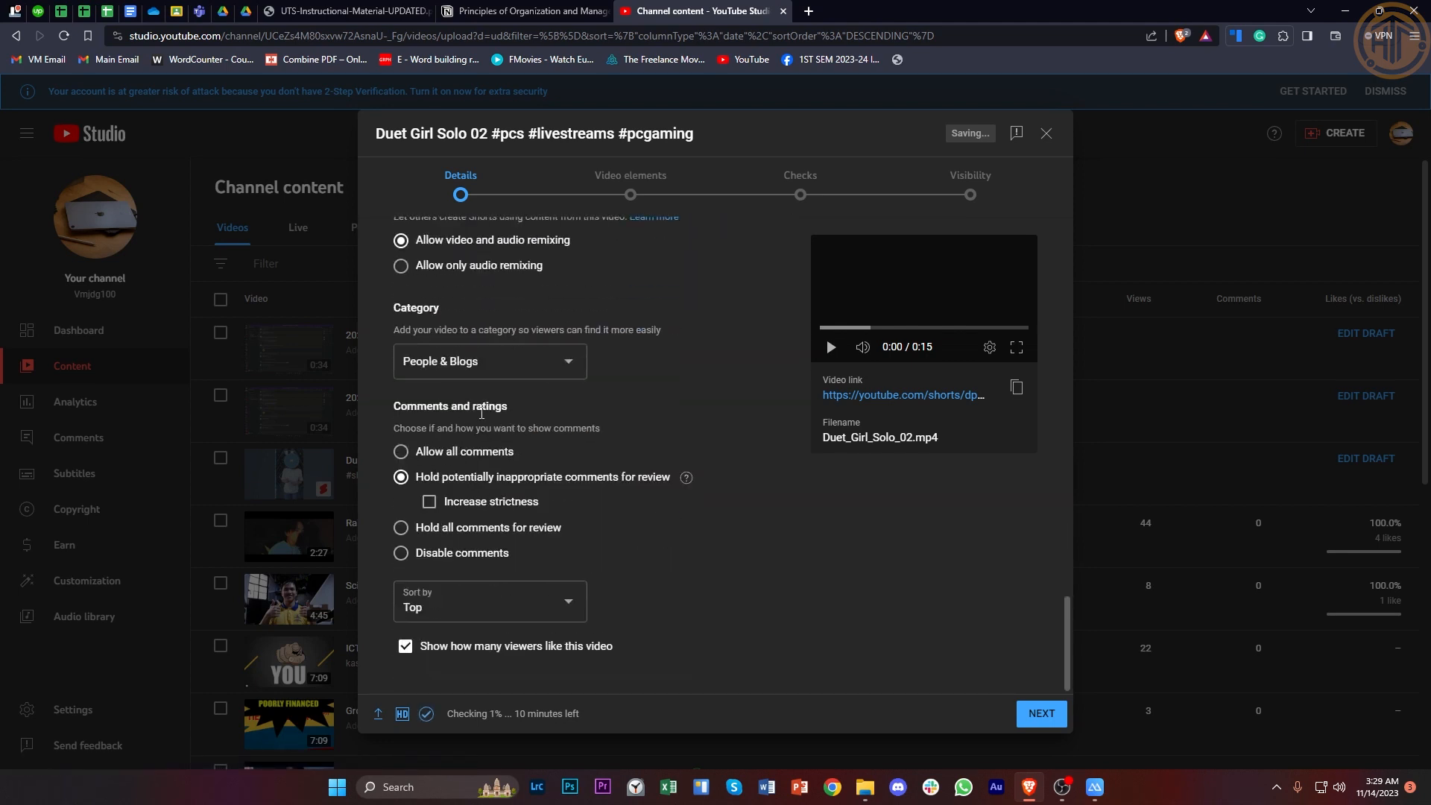
- Advance through Video elements, dismissing the Related videos tip, to the copyright Checks with no issues
click(631, 179)
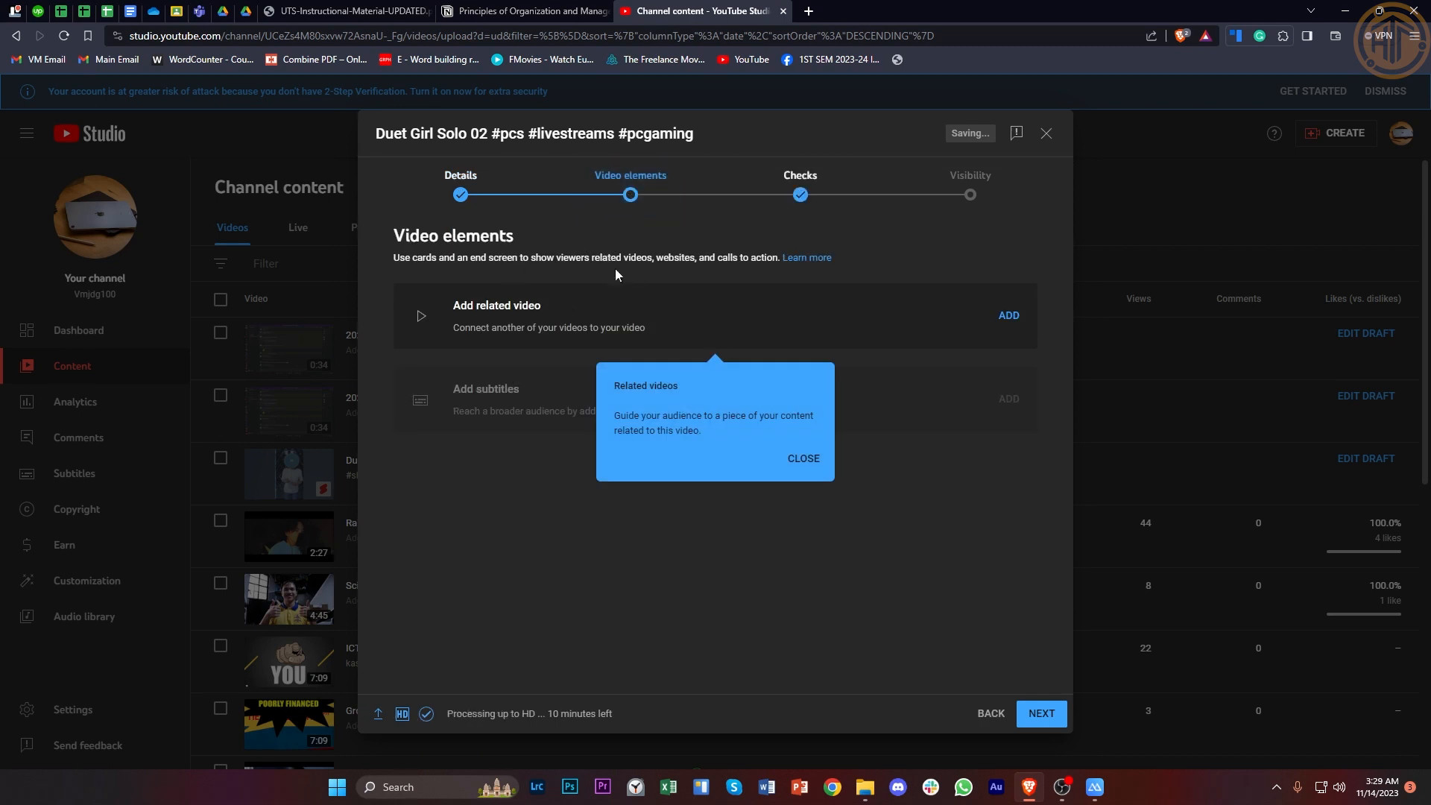
click(805, 460)
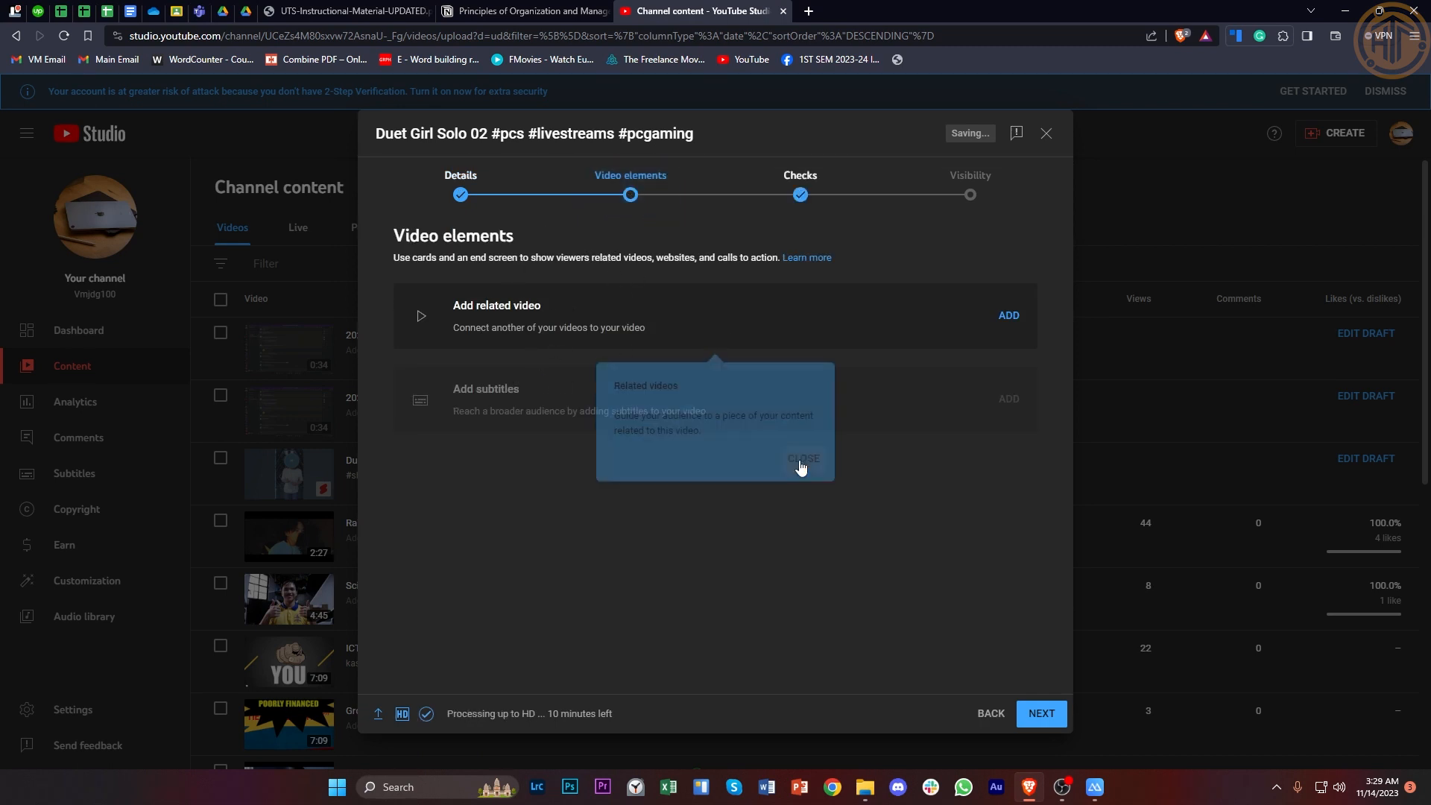
click(801, 184)
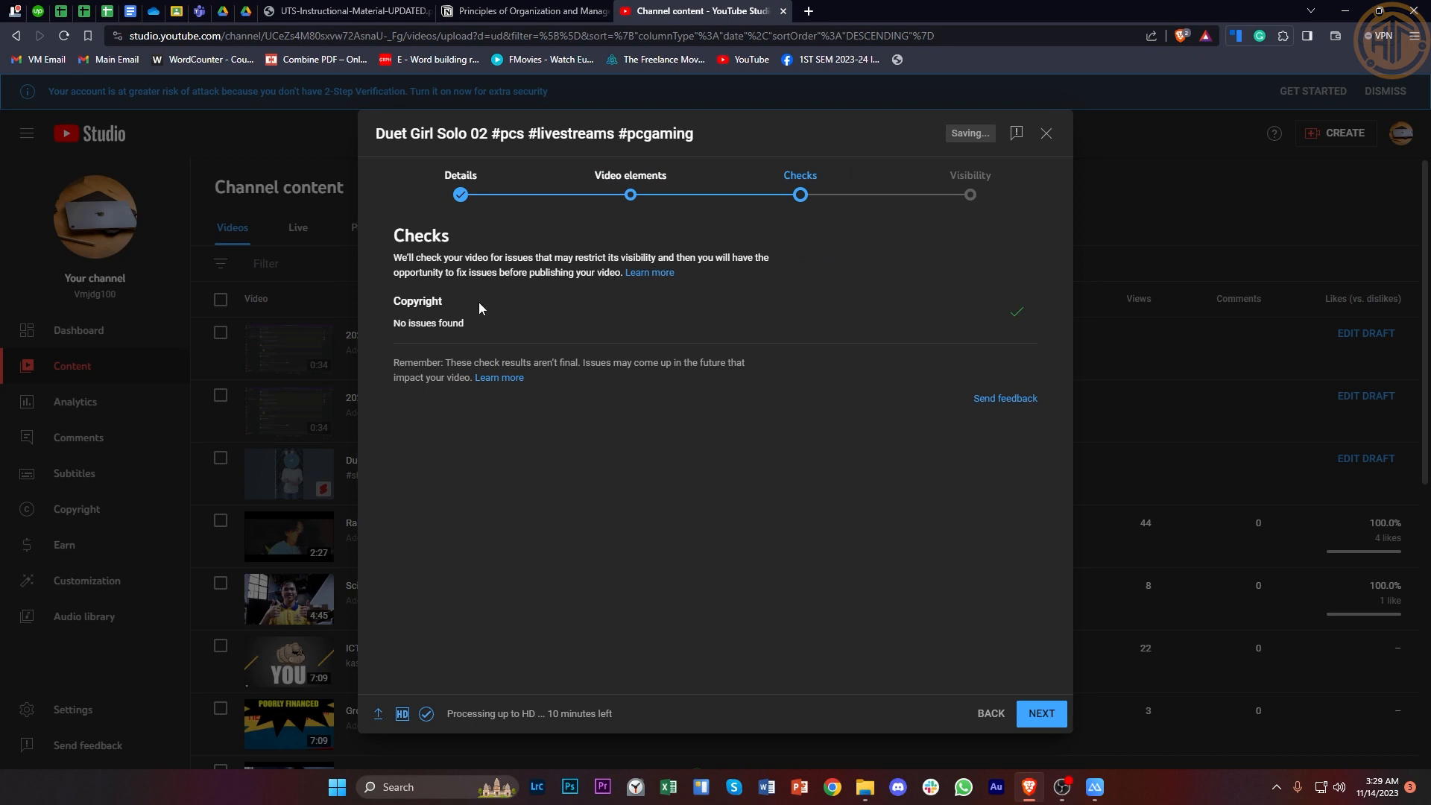
- On the Visibility step choose Public and publish the Duet Girl Solo 02 video
click(986, 199)
scroll(524, 336, down, 1)
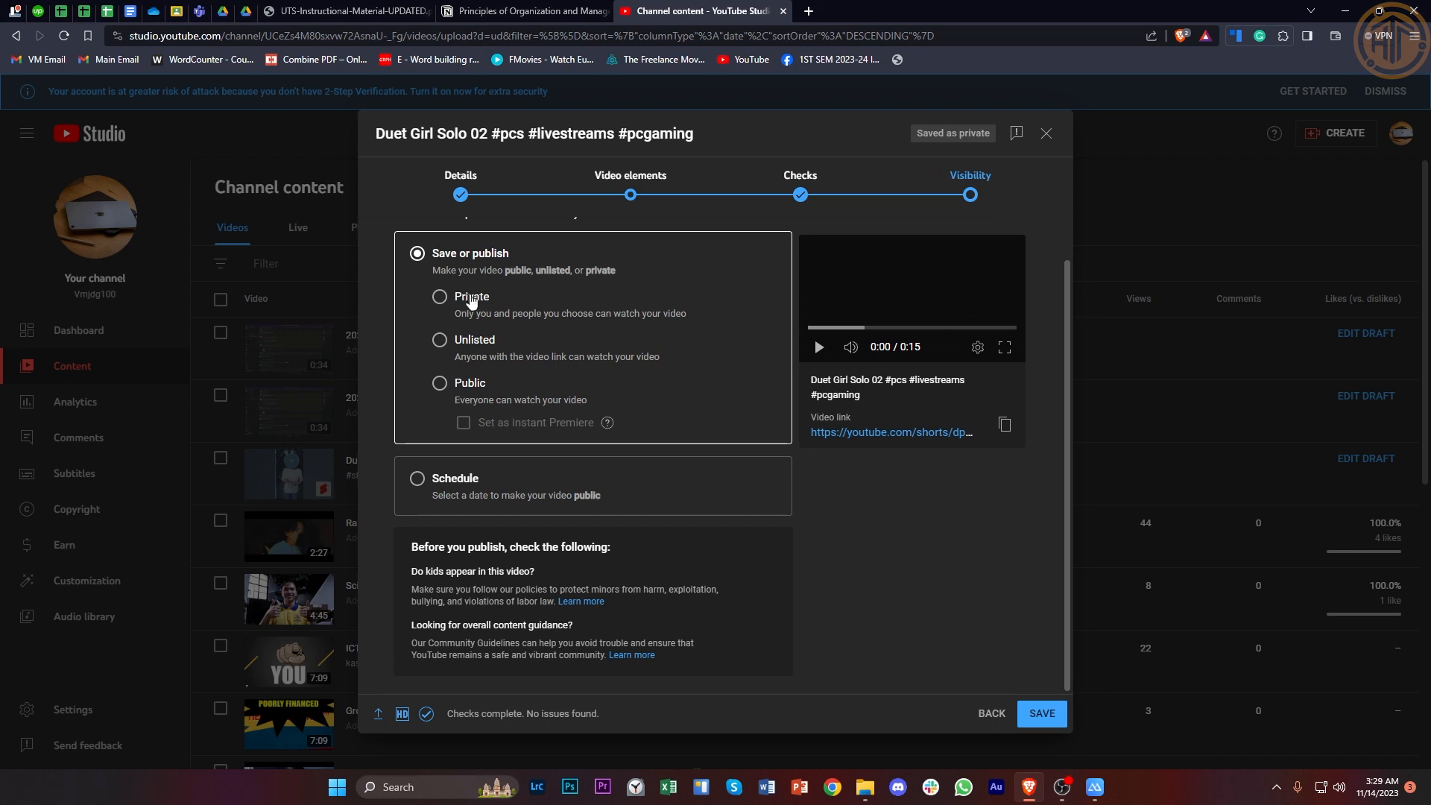
click(439, 296)
click(441, 409)
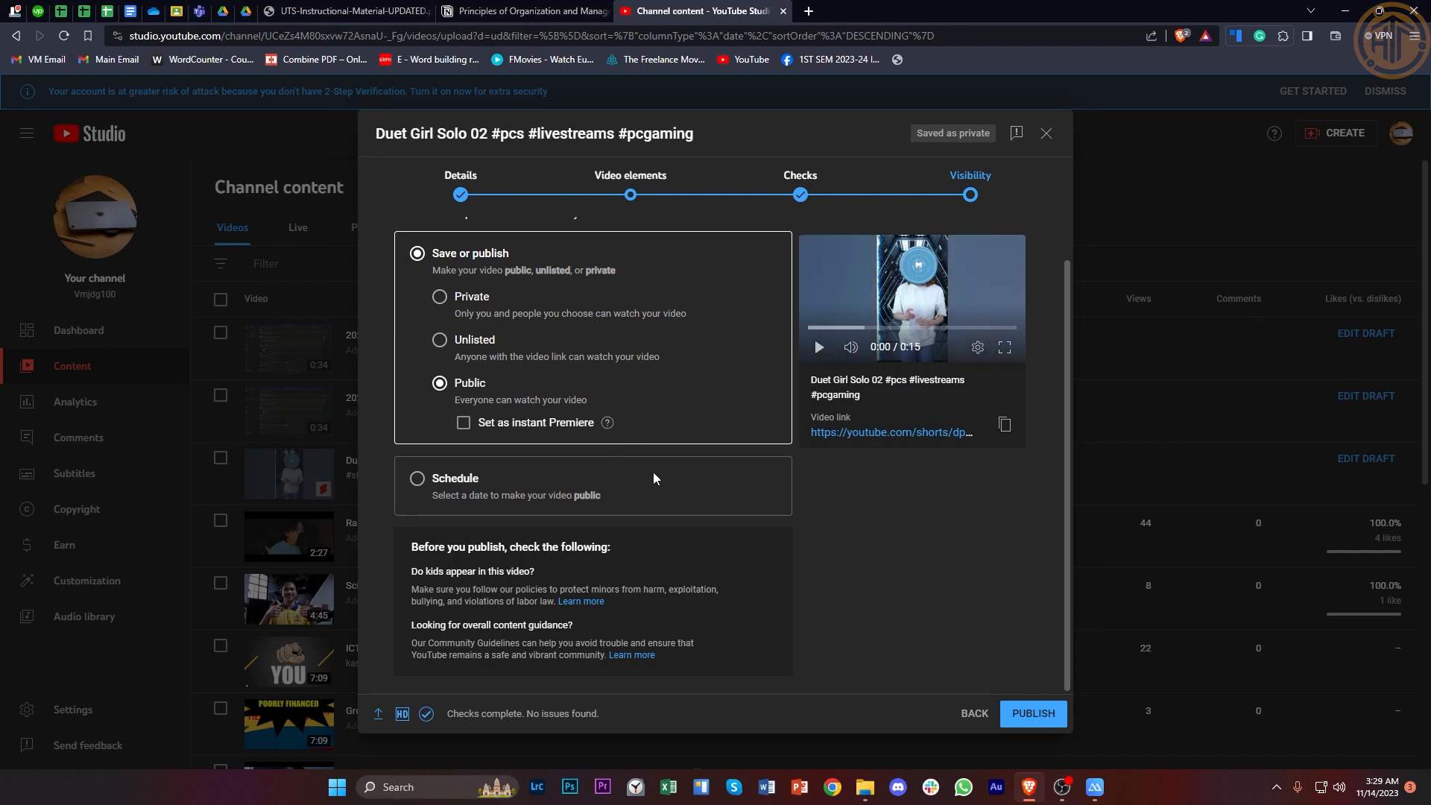
click(1021, 721)
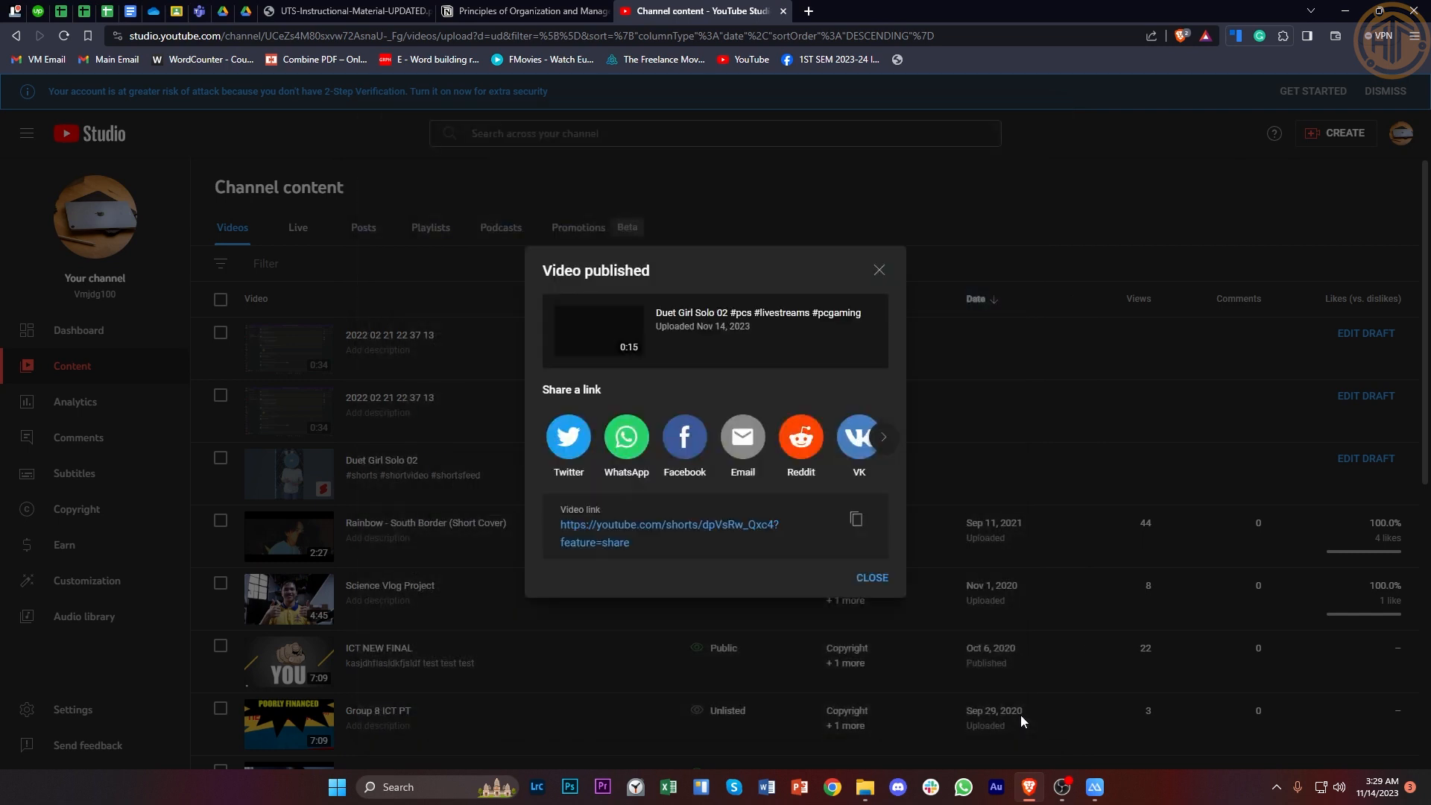
- Close the published dialog, view the new Short's details, and return to Channel content showing it as Public
click(885, 274)
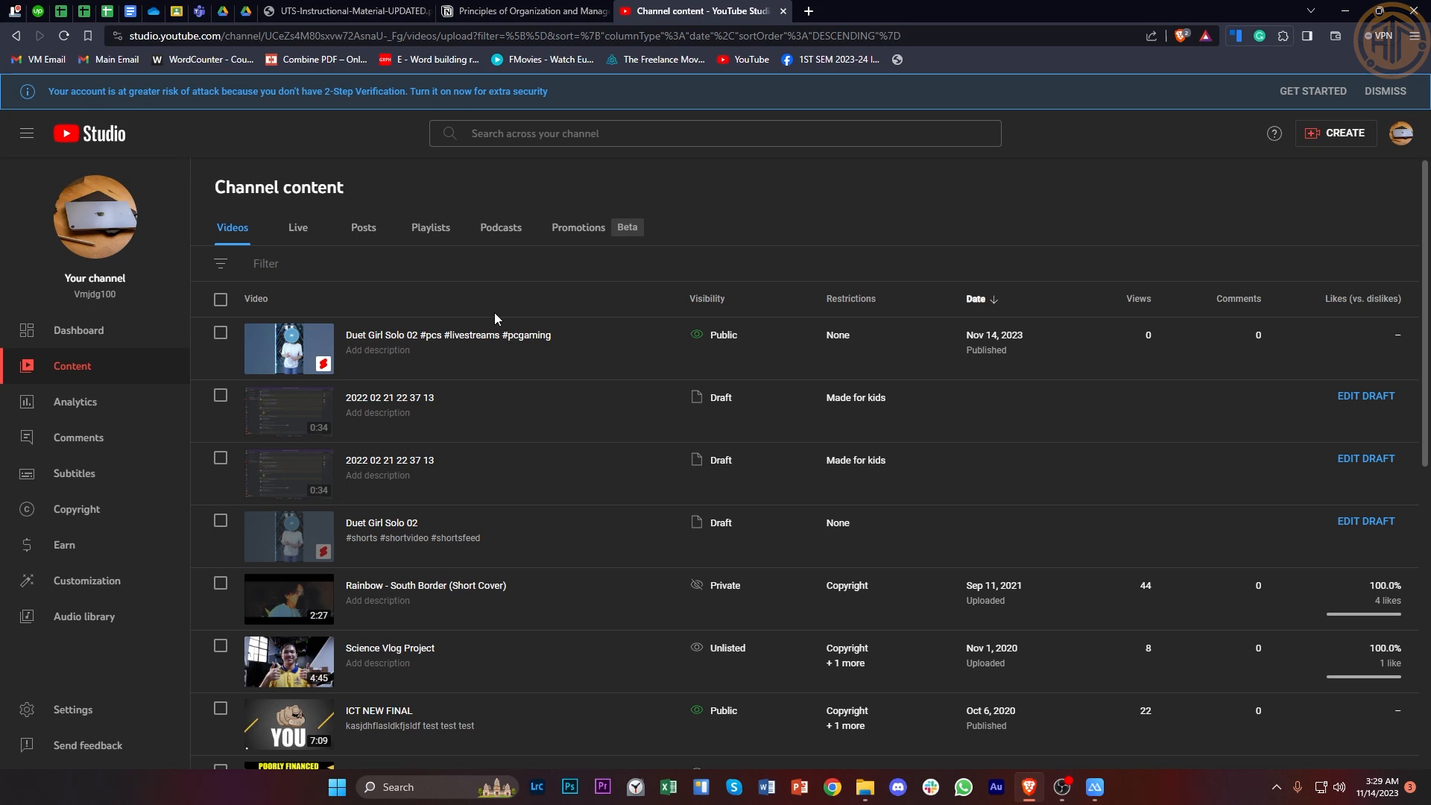
click(450, 338)
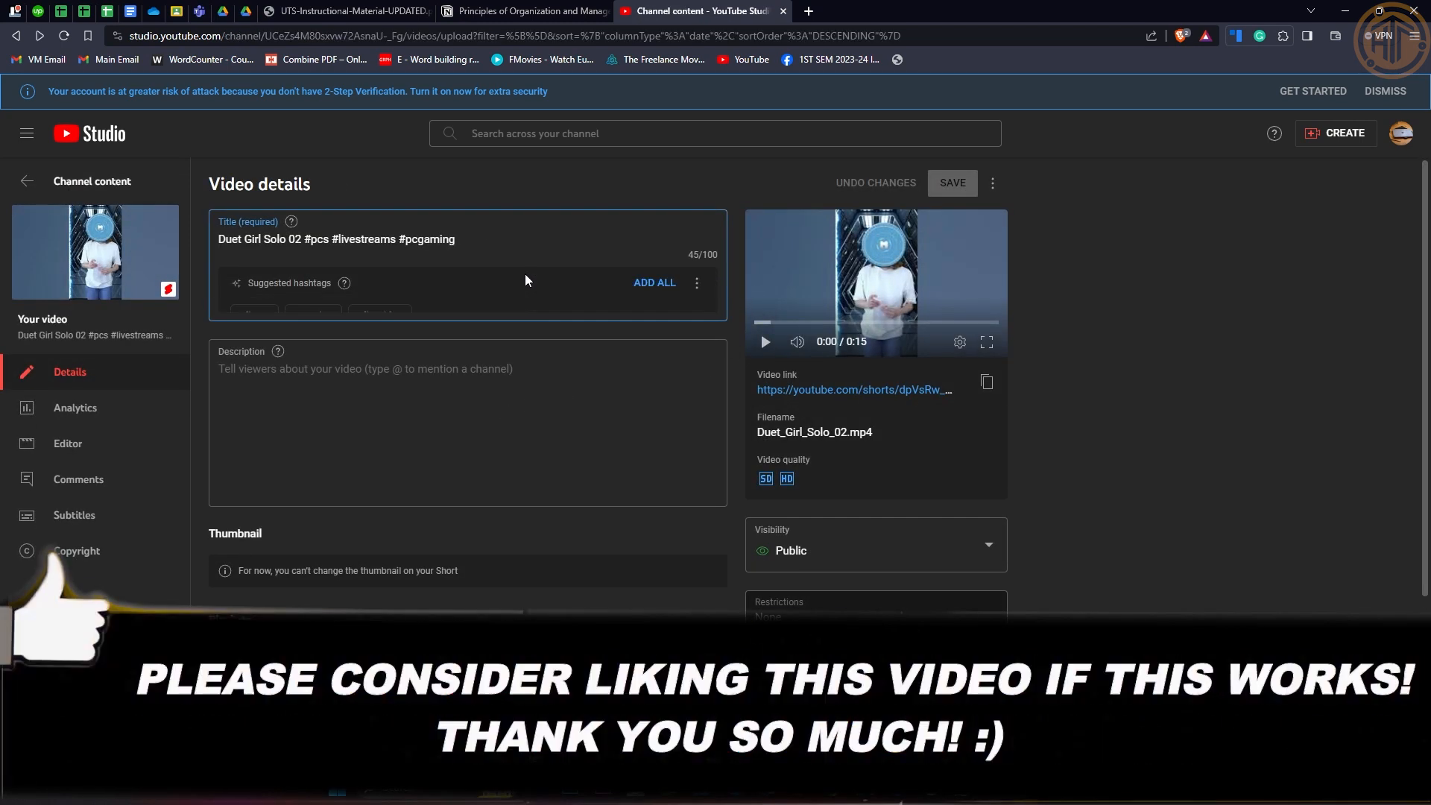
key(alt+Left)
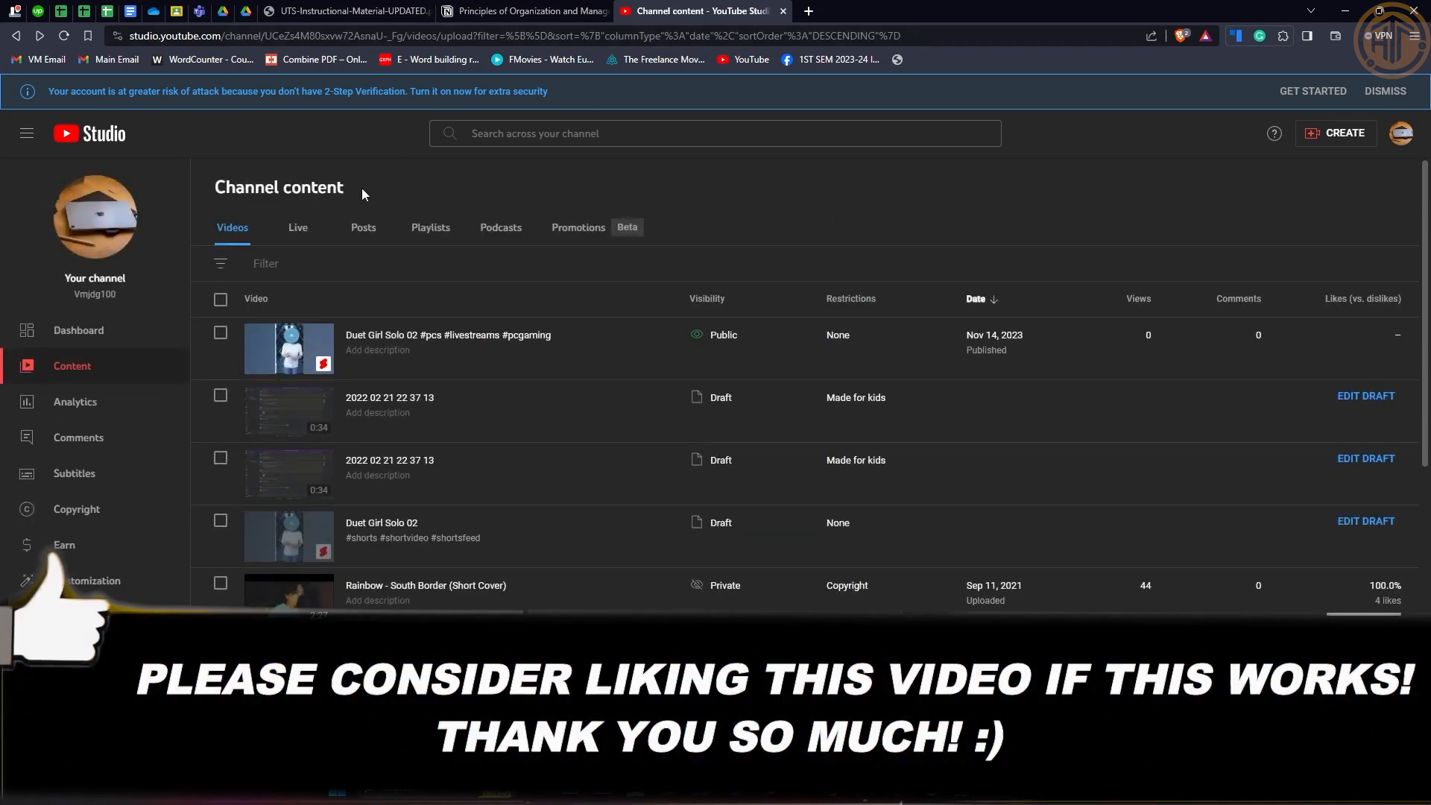